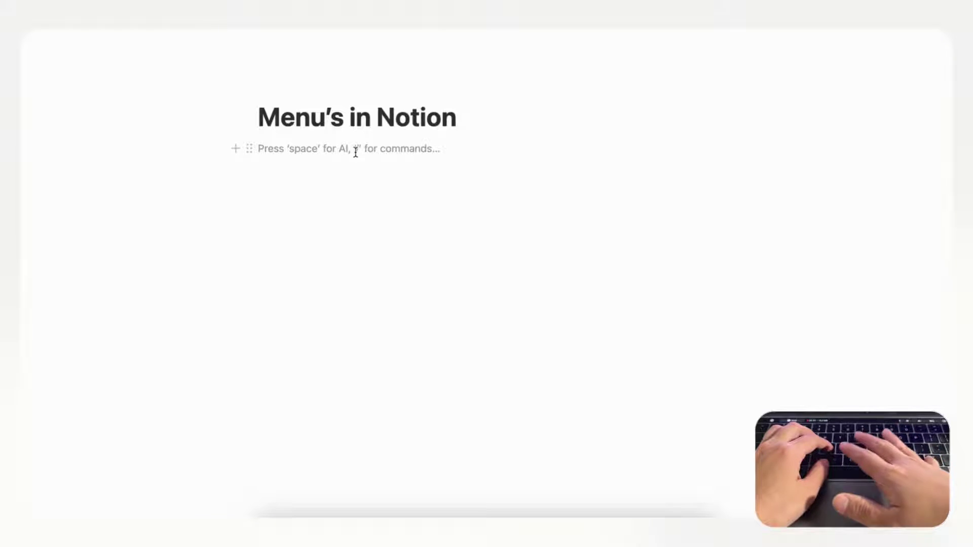
- Split the page into two columns with a new Untitled calendar database, widened, in the right column
type("/col")
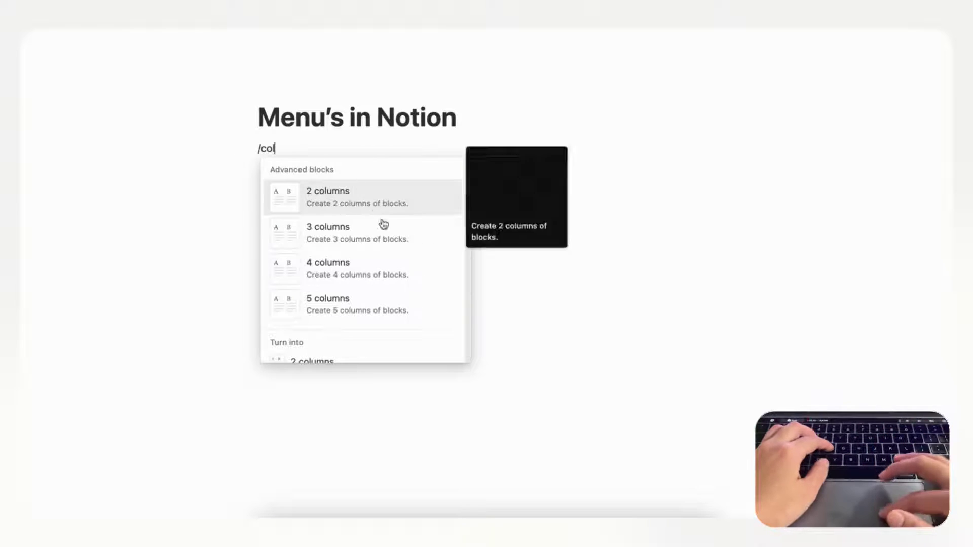
key("BackSpace")
key("BackSpace")
key("BackSpace")
key("BackSpace")
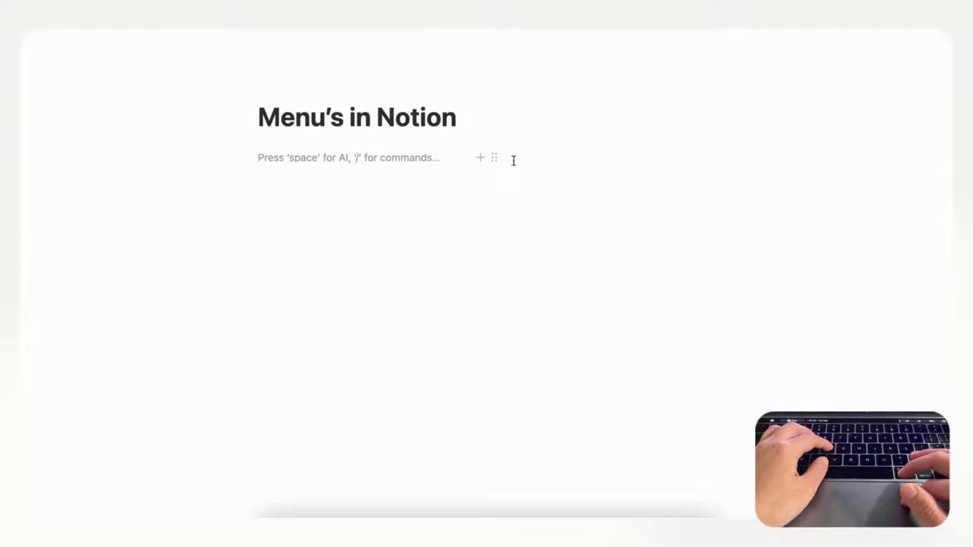
left_click(513, 160)
type("/calendar")
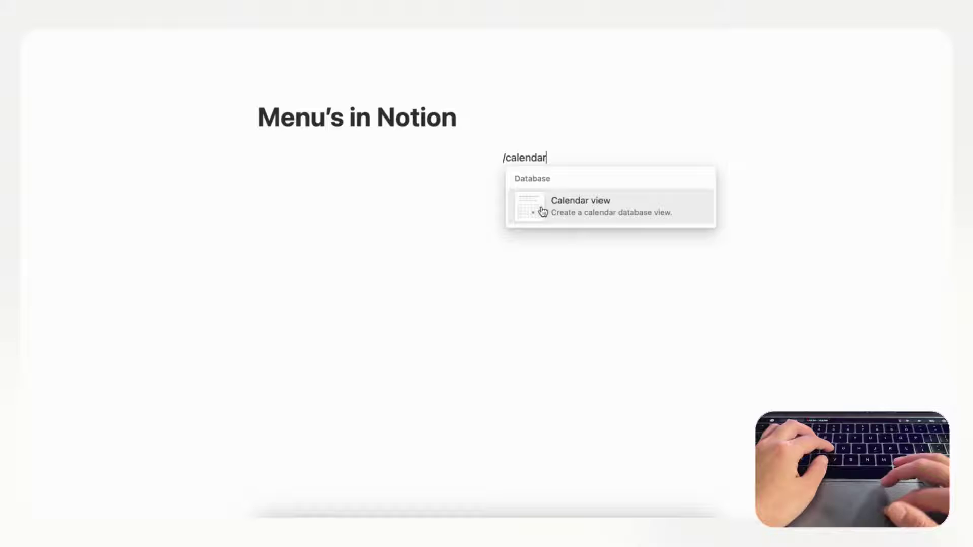
left_click(578, 215)
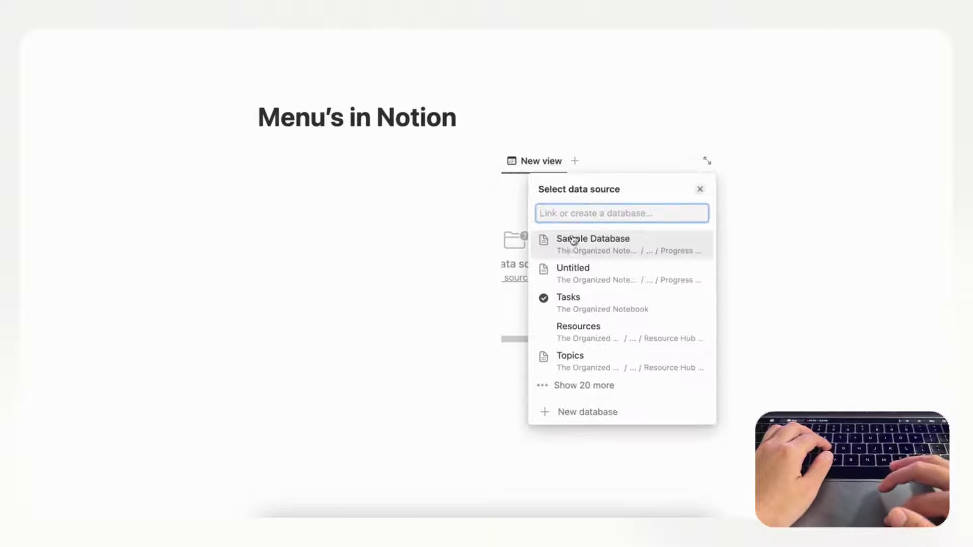
left_click(582, 416)
left_click_drag(488, 187, 378, 193)
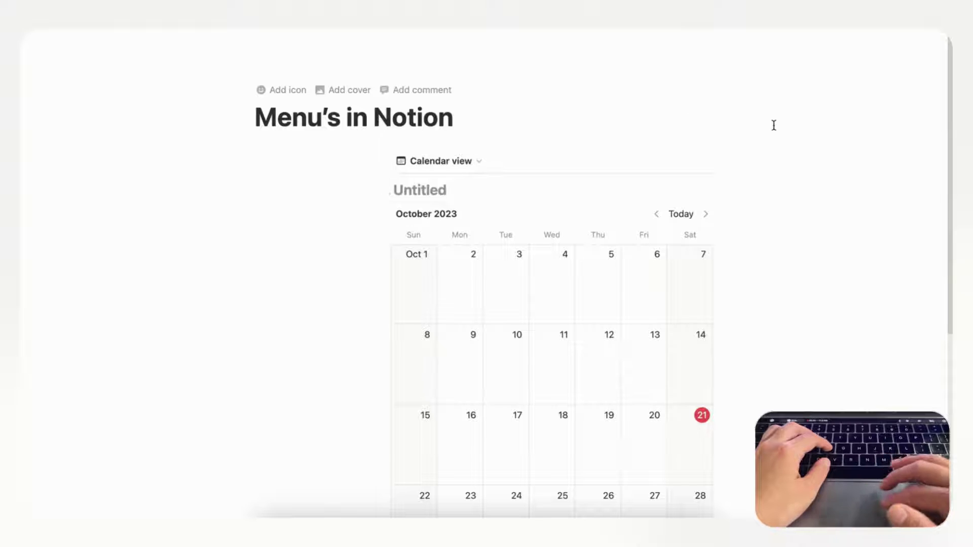
- Set the page to small text and full width
left_click(944, 33)
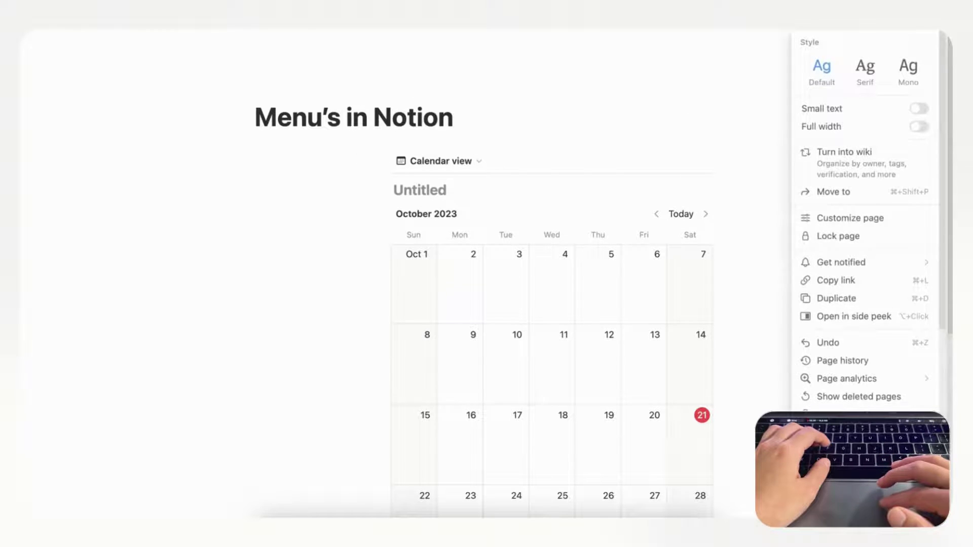
left_click(919, 109)
left_click(919, 128)
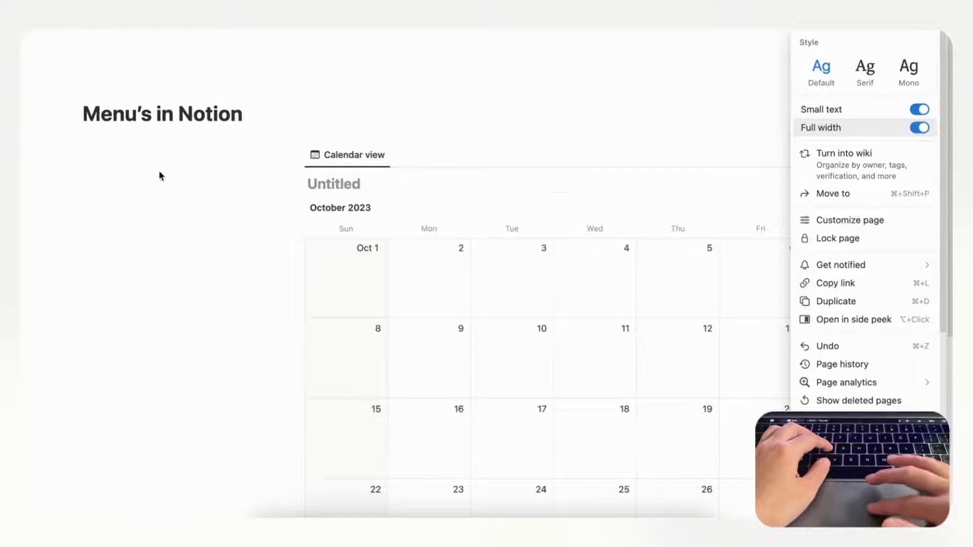
left_click(139, 166)
left_click(106, 147)
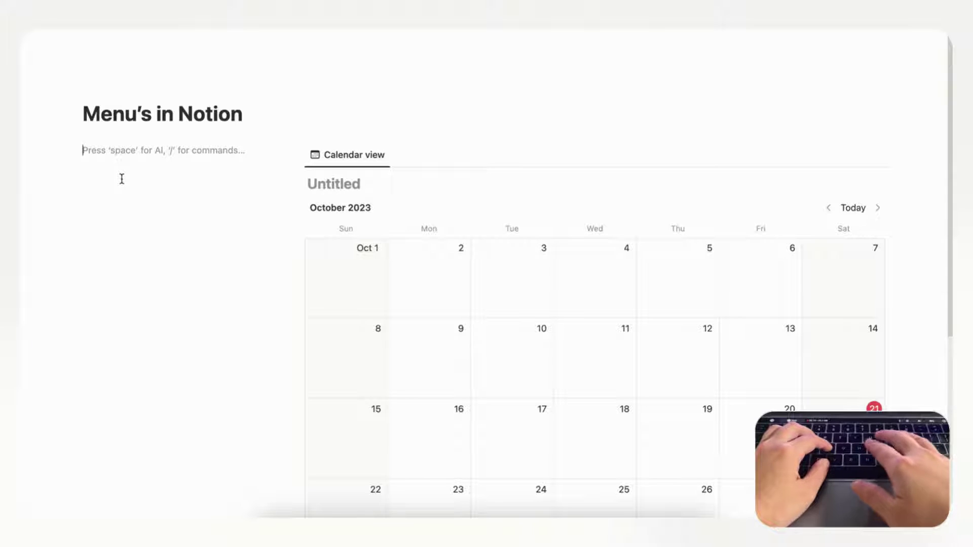
- Insert a callout in the left column and give it the first 'list' icon instead of the lightbulb
type("/call")
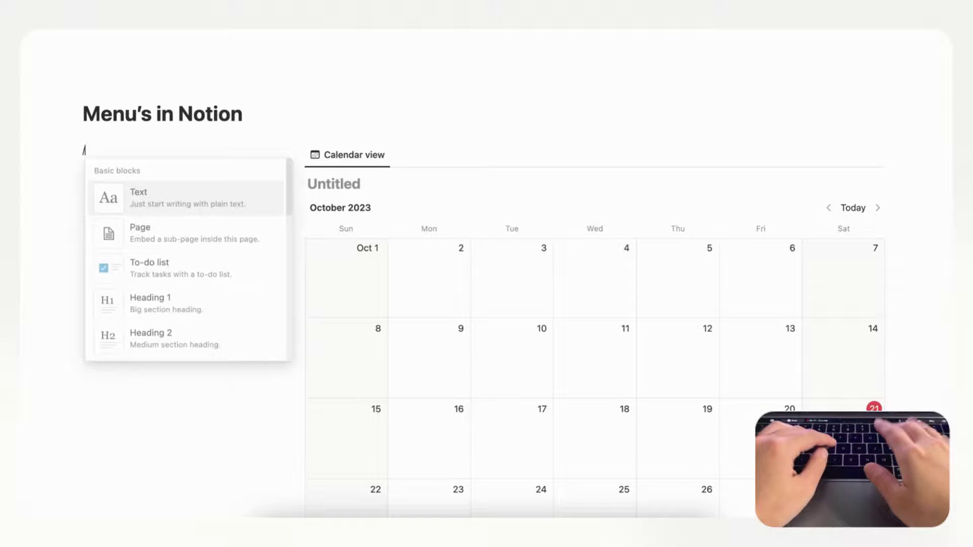
left_click(161, 209)
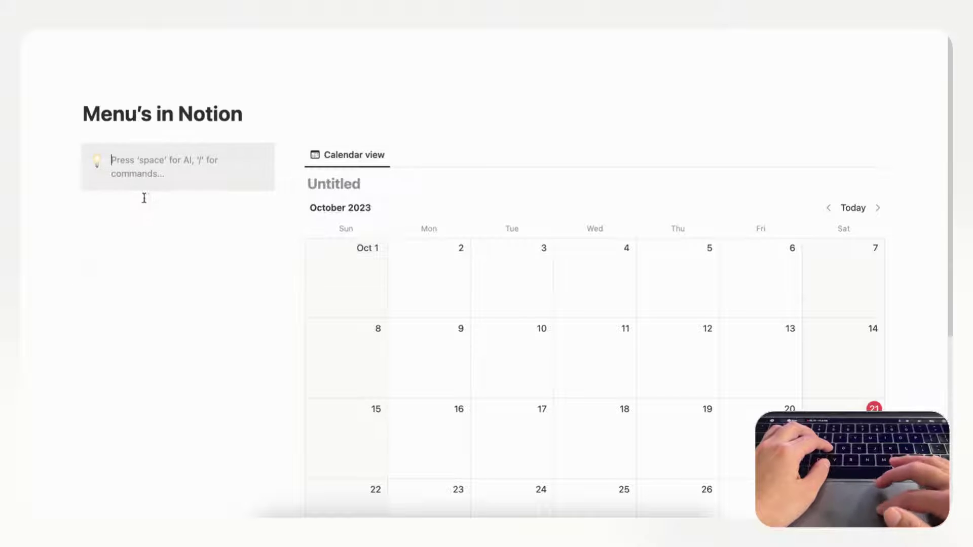
left_click(98, 162)
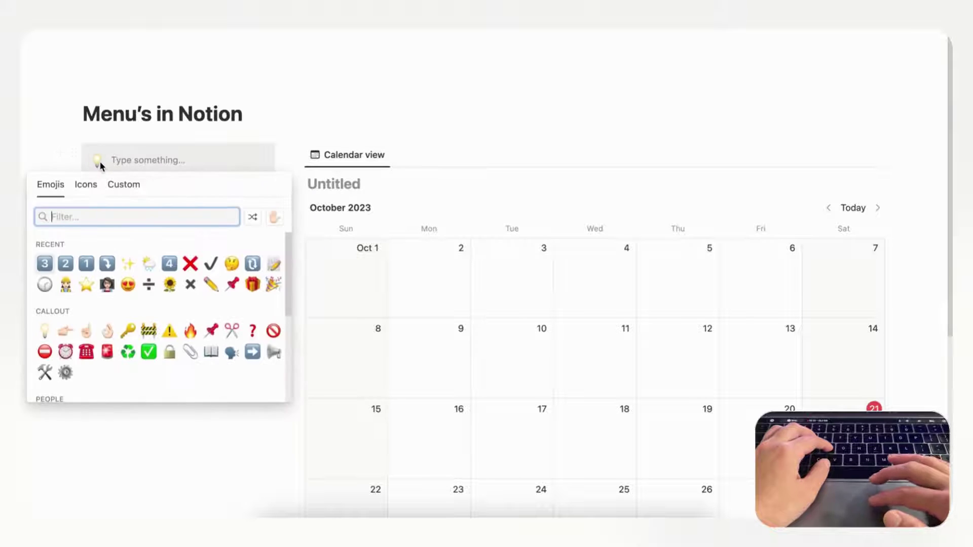
left_click(87, 187)
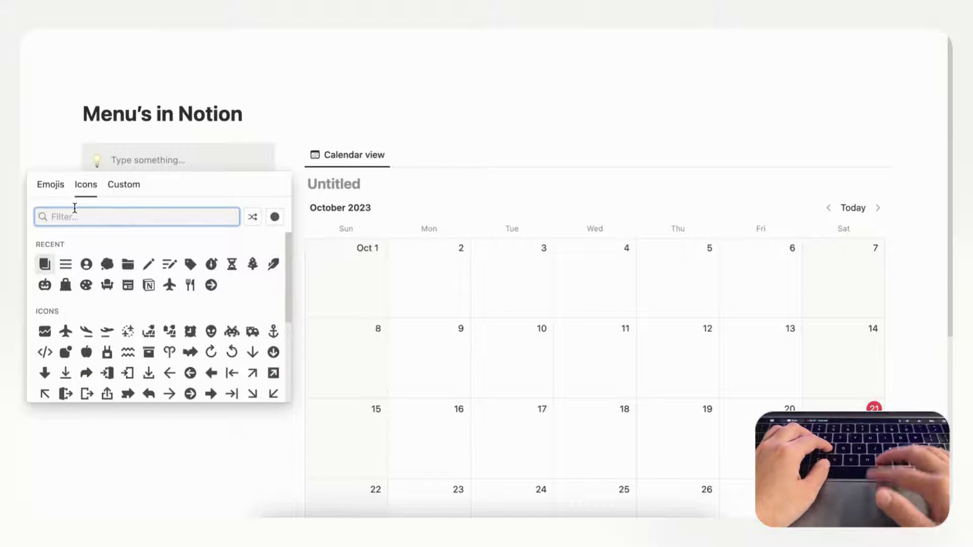
type("list")
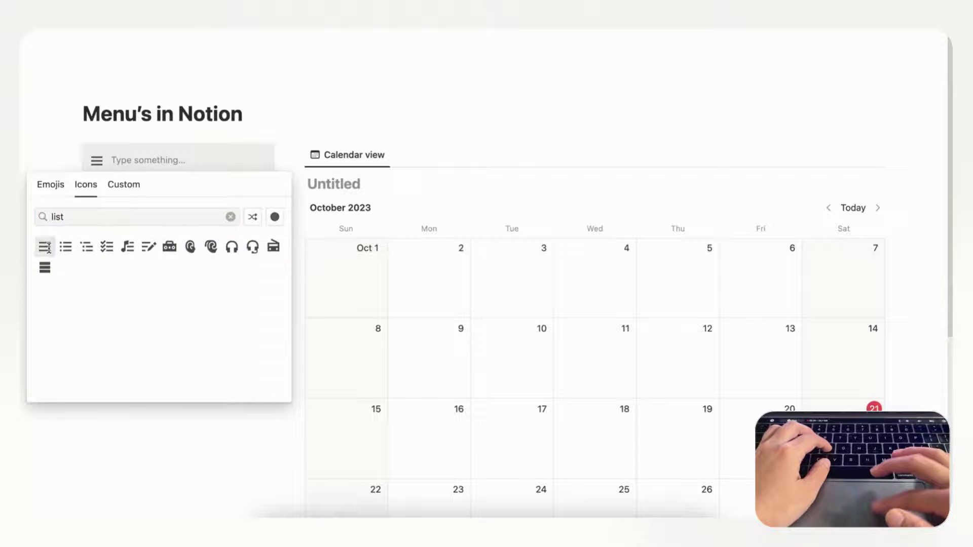
left_click(44, 247)
- Write 'Menu' in the callout and make it bold
left_click(146, 159)
type("Menu")
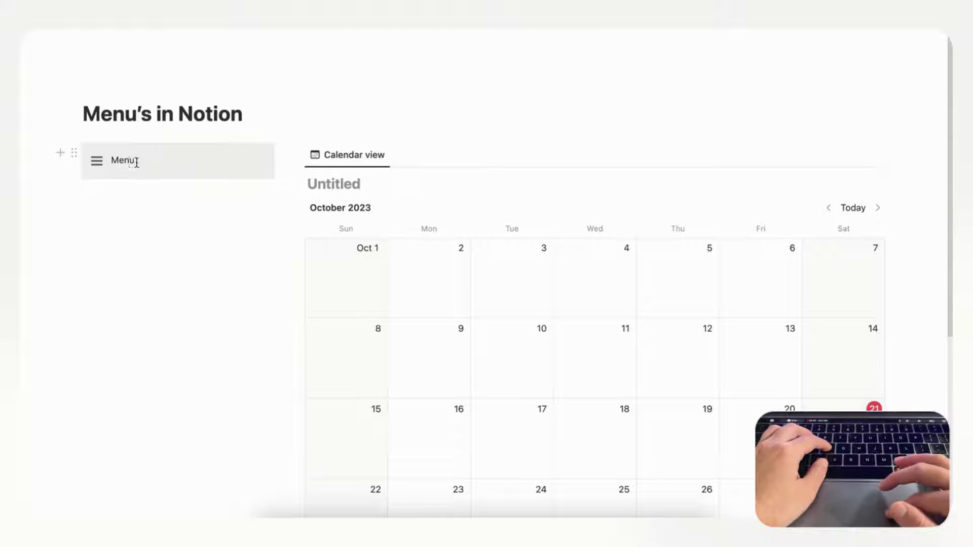
left_click_drag(136, 163, 97, 163)
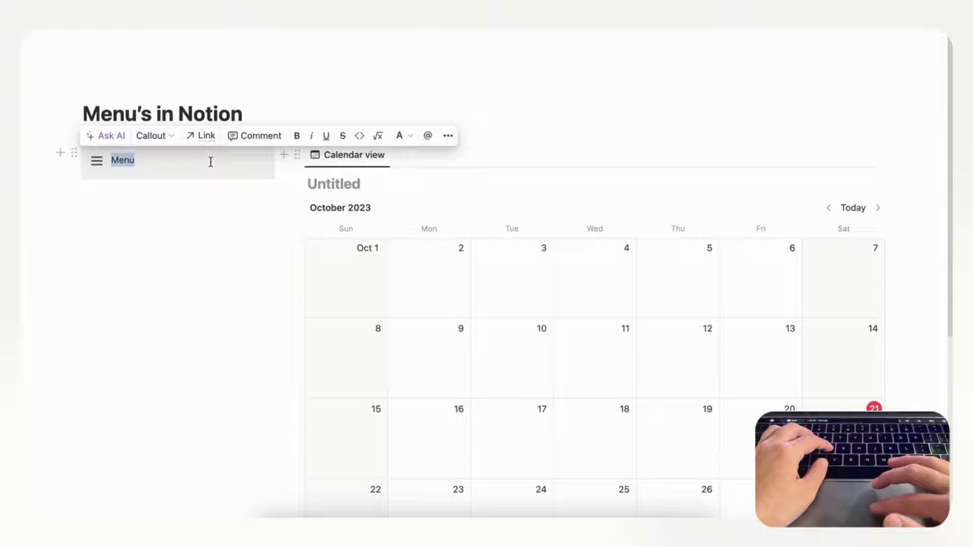
left_click(297, 136)
left_click(164, 199)
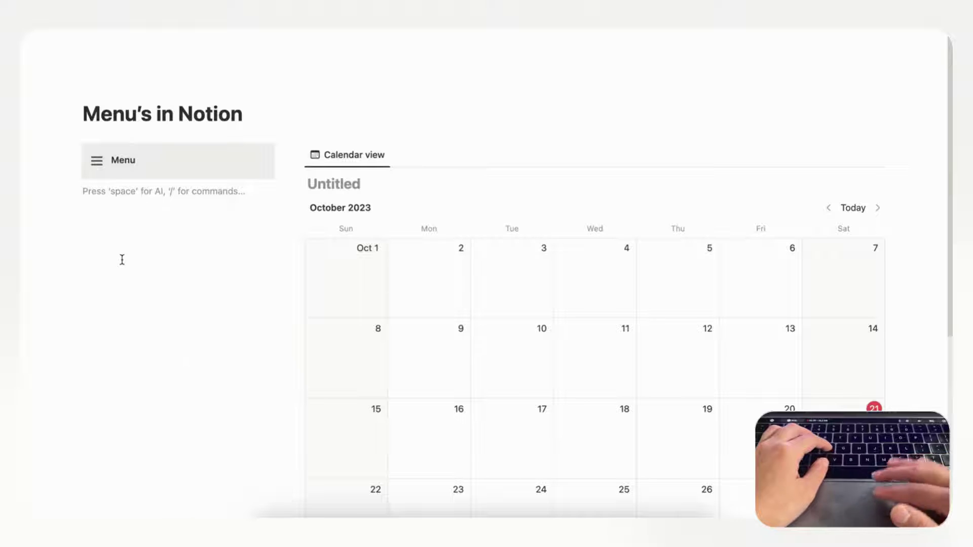
- Create a sub-page titled 'About Me' with the person-circle icon under the callout
type("/page")
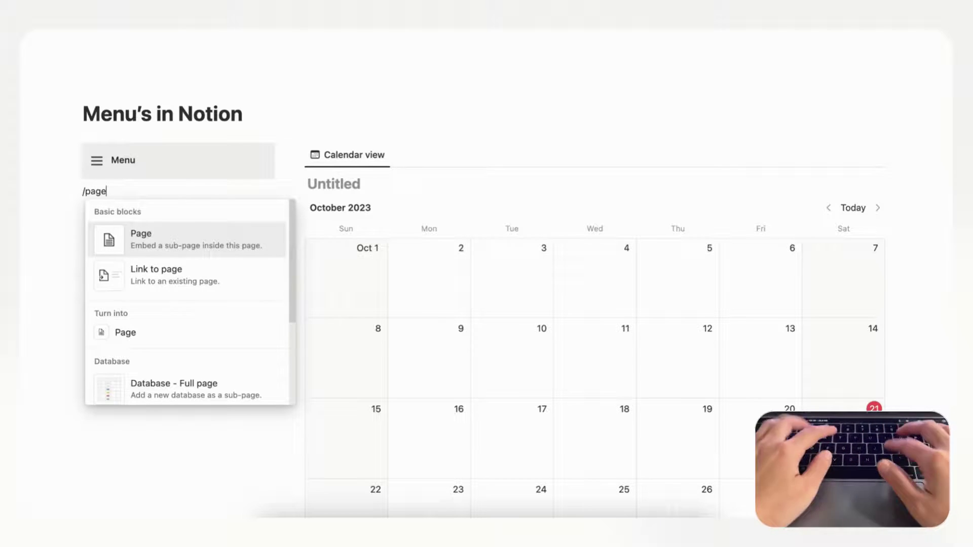
left_click(153, 245)
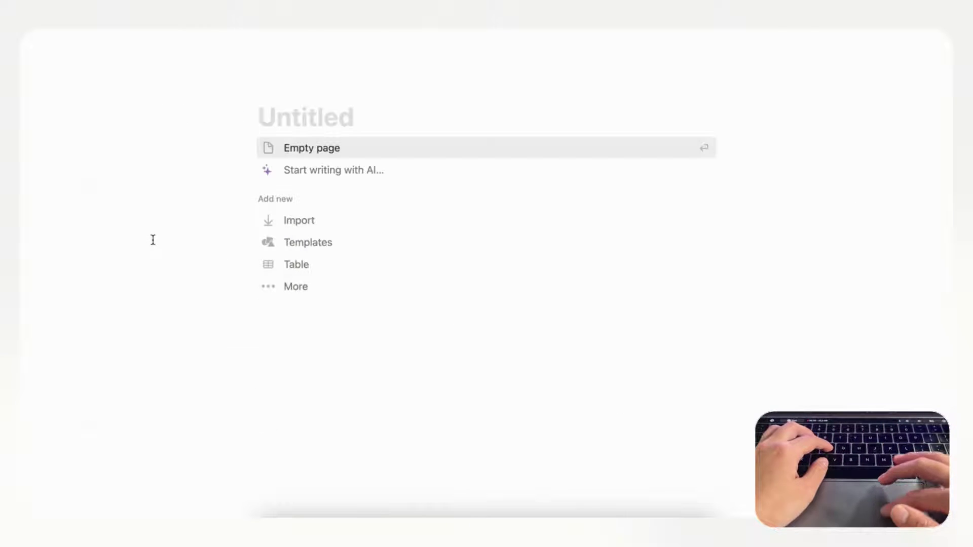
left_click(284, 126)
type("About Me")
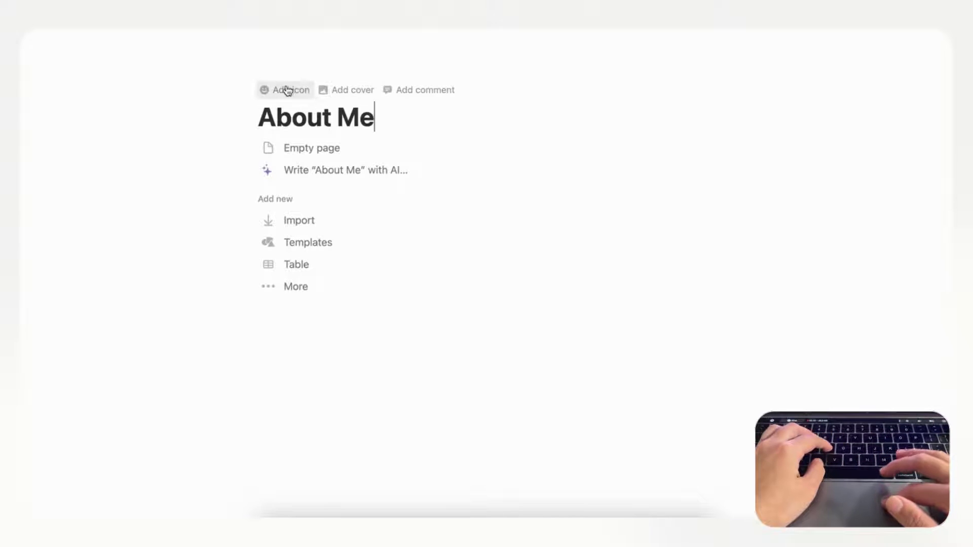
left_click(298, 90)
left_click(212, 158)
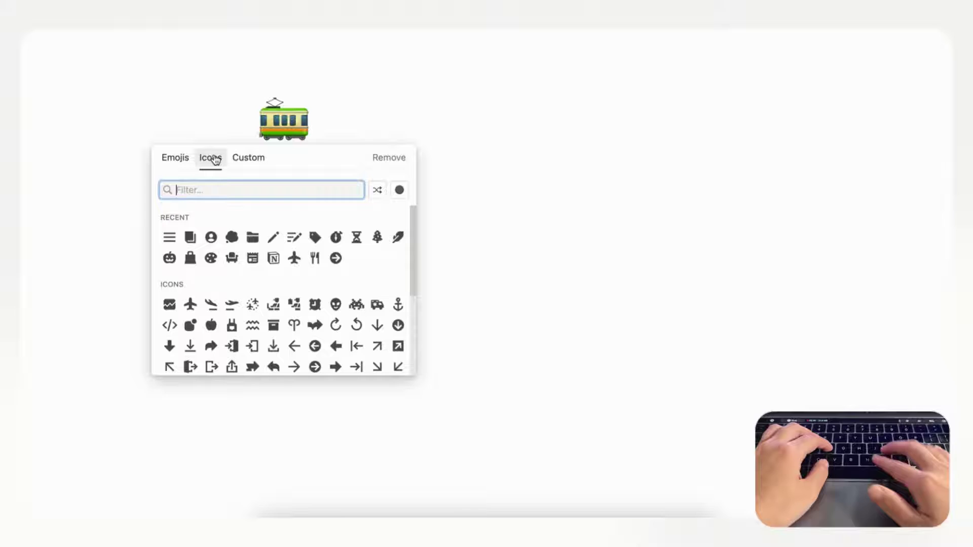
type("person")
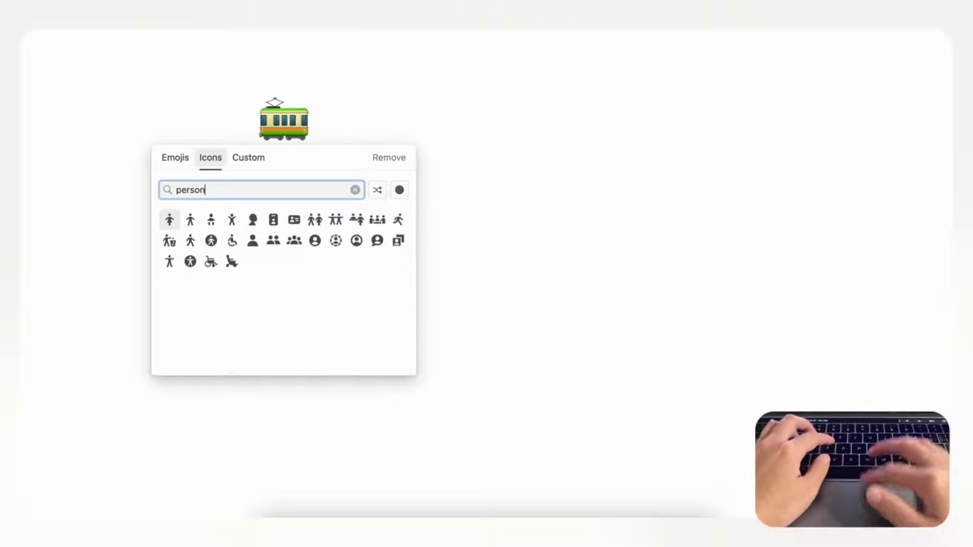
left_click(315, 241)
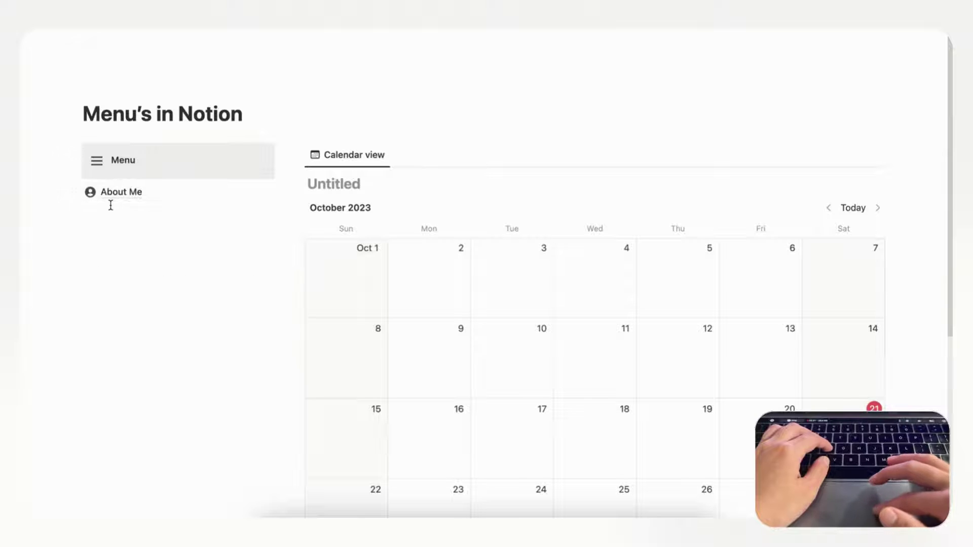
- Duplicate the About Me page link three times
left_click(110, 205)
left_click(74, 192)
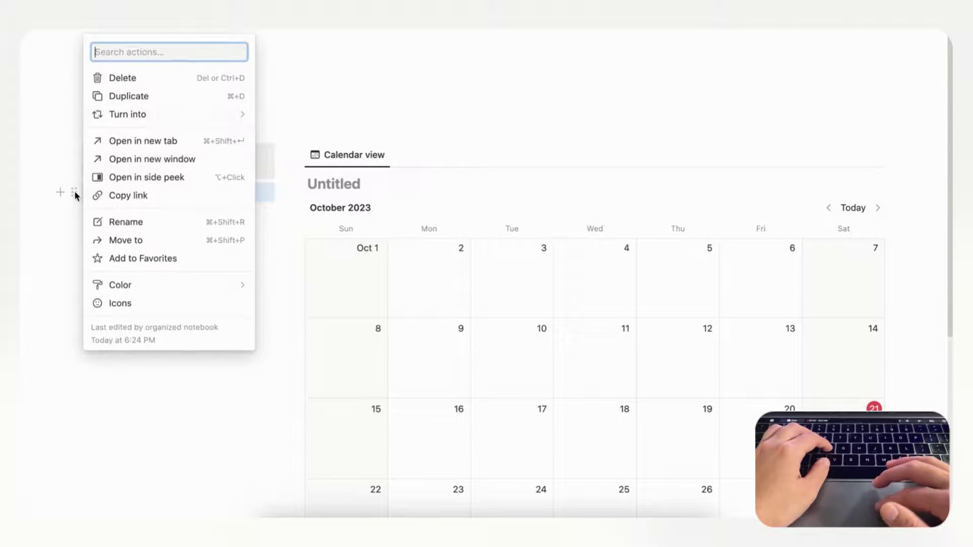
left_click(153, 98)
left_click(74, 213)
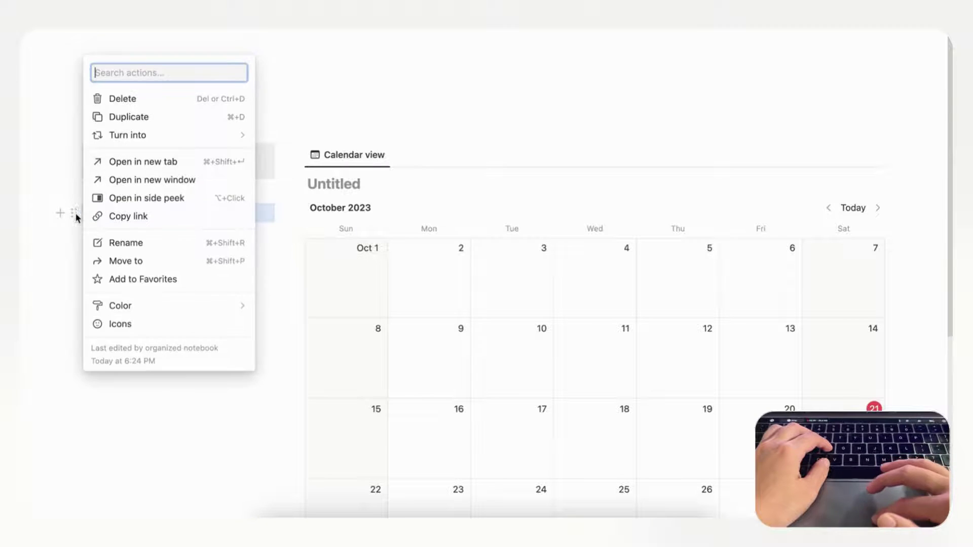
left_click(114, 123)
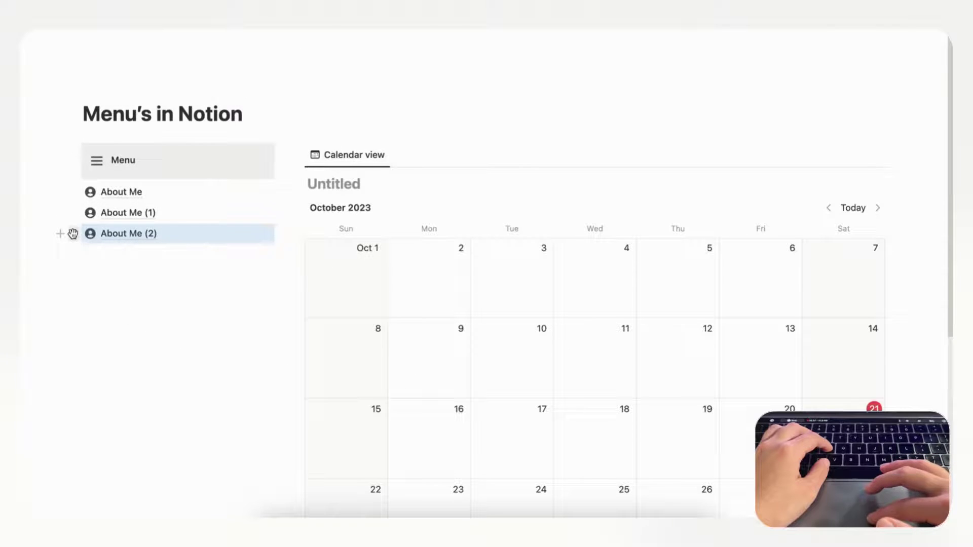
left_click(74, 234)
left_click(124, 138)
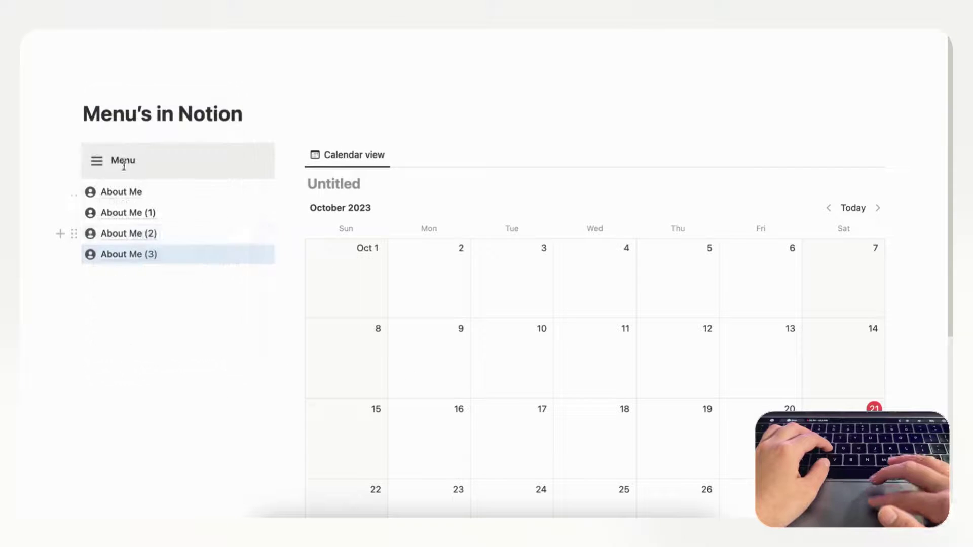
- Rename About Me (1) to 'Resources' and change its icon
left_click(127, 212)
key("super+a")
type("Resources")
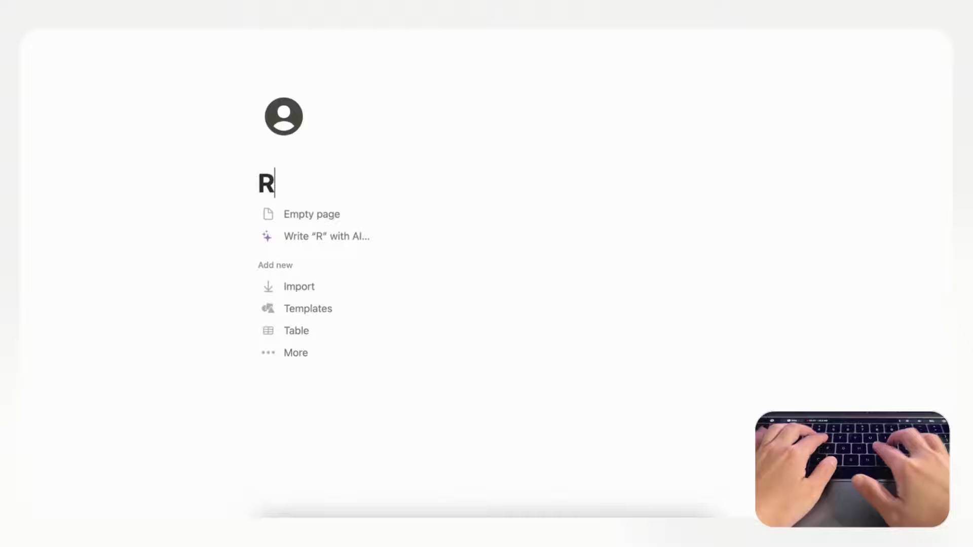
left_click(283, 116)
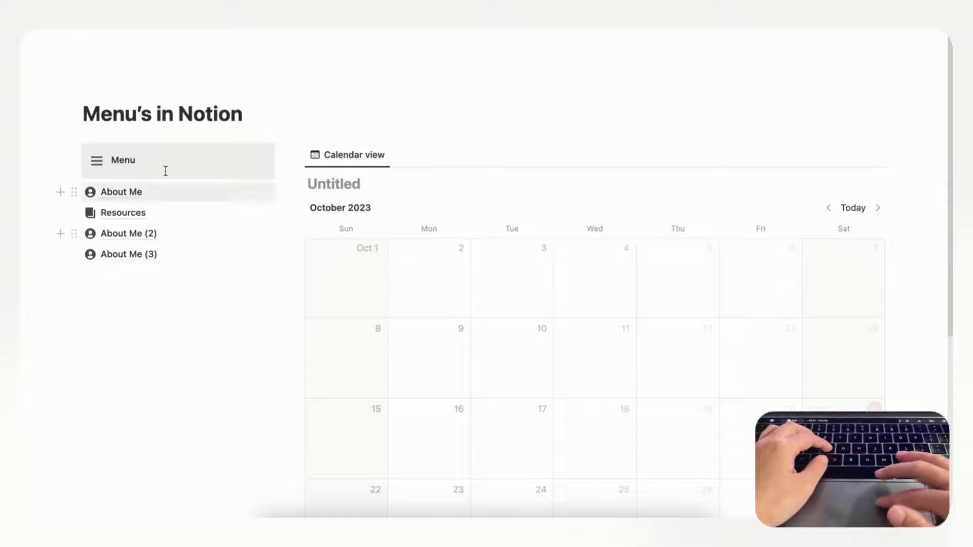
- Change the Menu callout's colour from gray to Default background
left_click(113, 276)
left_click(75, 153)
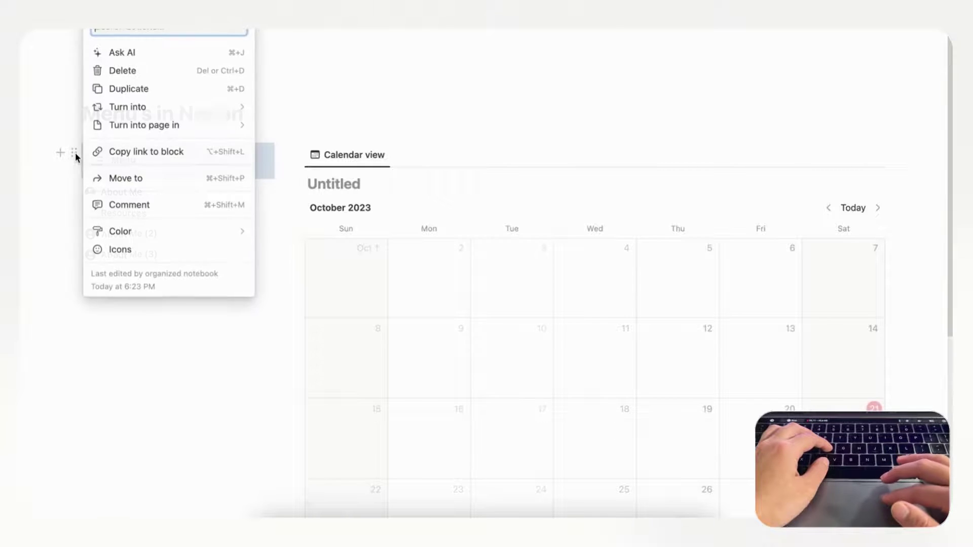
mouse_move(137, 238)
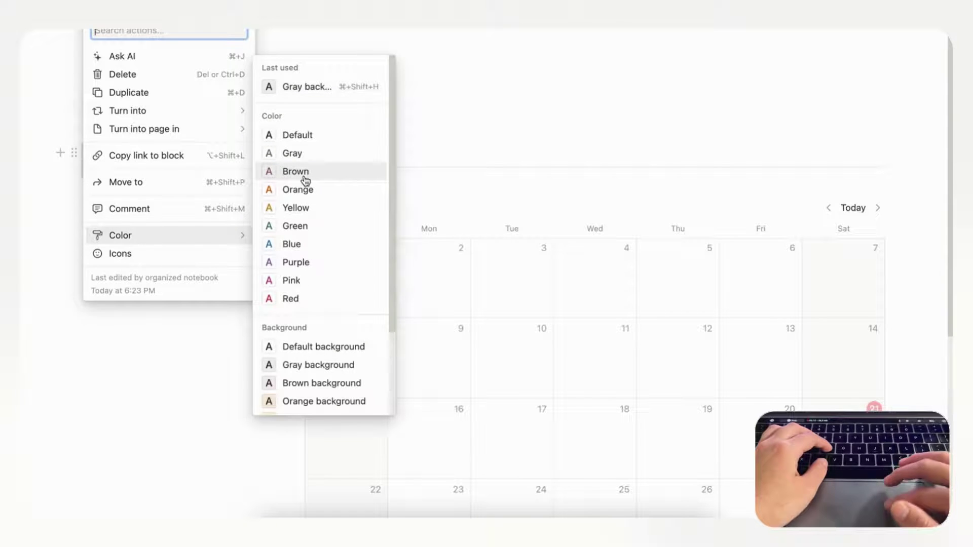
scroll(348, 360, "down", 3)
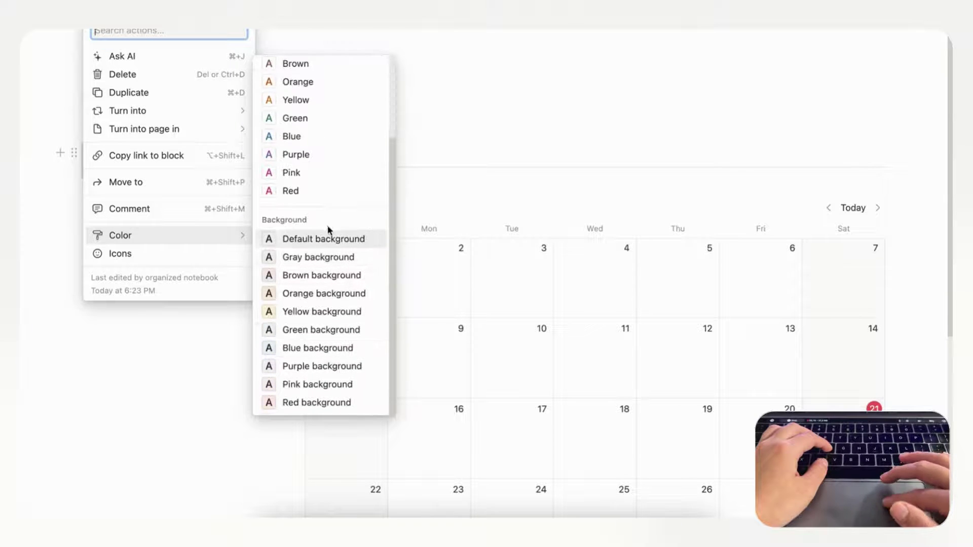
left_click(335, 243)
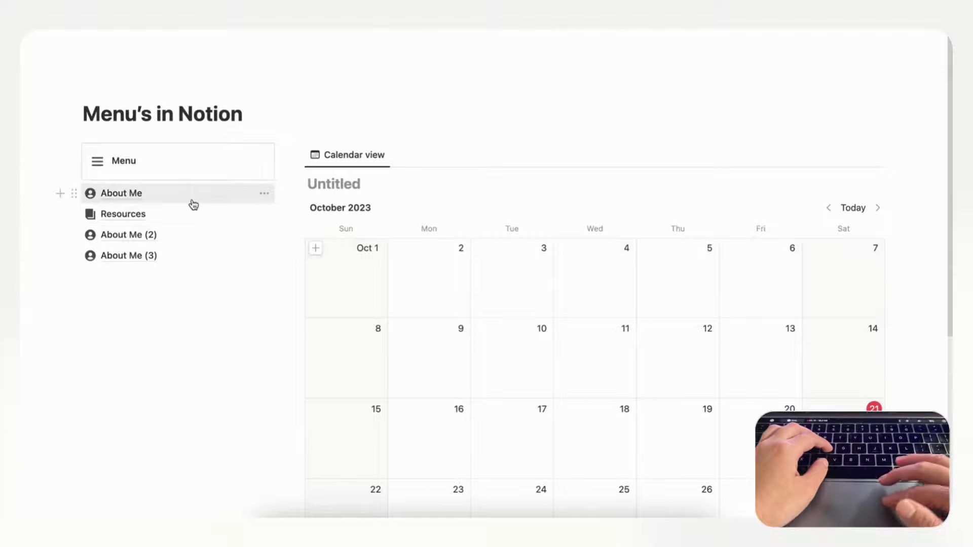
mouse_move(193, 204)
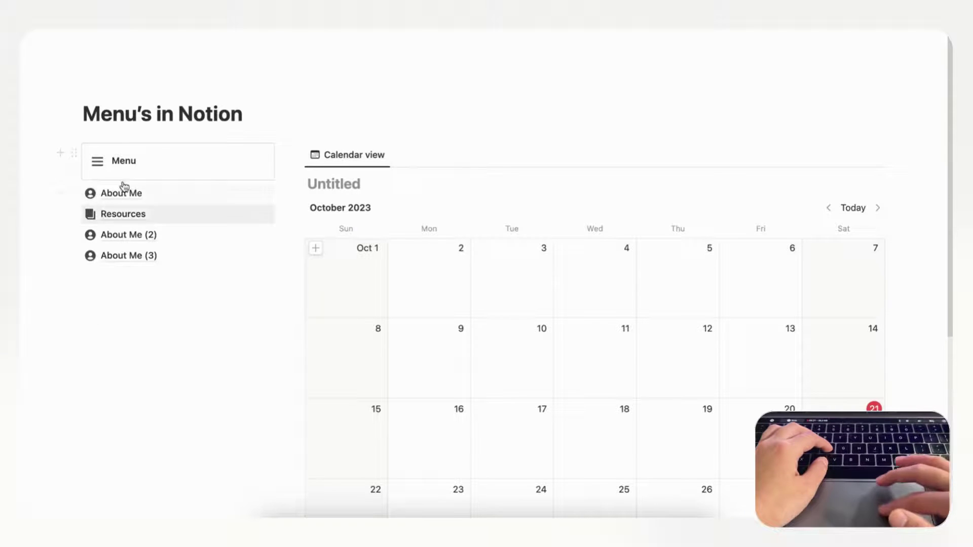
- Add a Heading 3 reading 'Menu' with a divider beneath it below the first menu
left_click(128, 281)
key("Return")
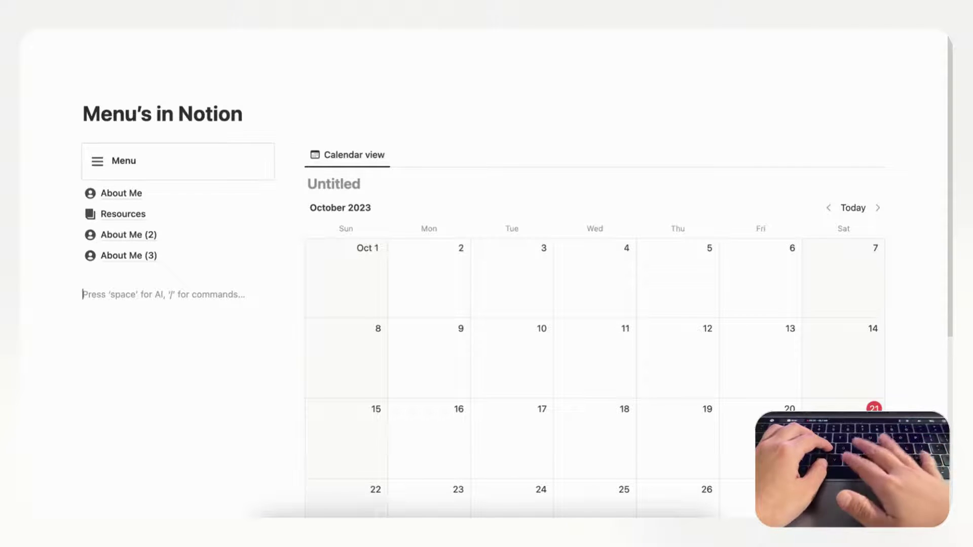
type("/heading")
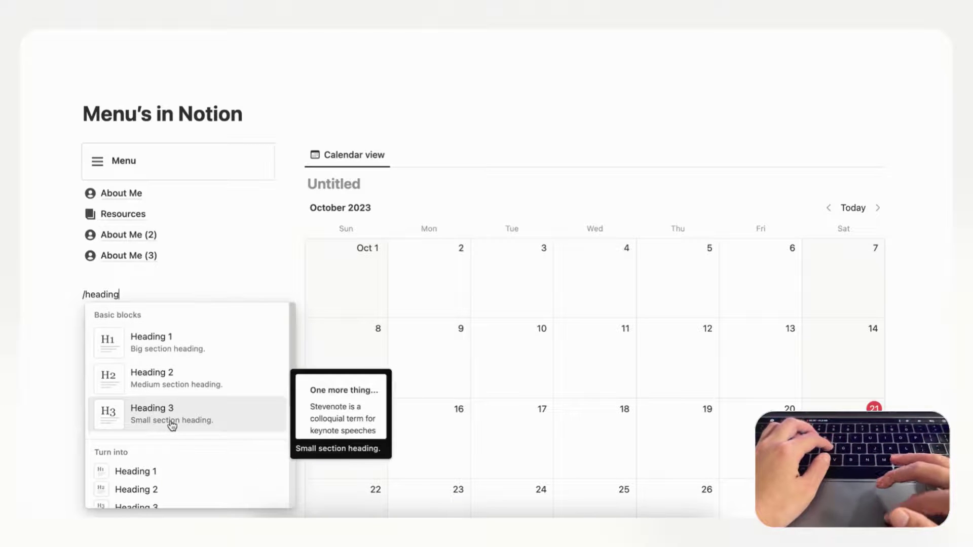
left_click(173, 425)
type("Men")
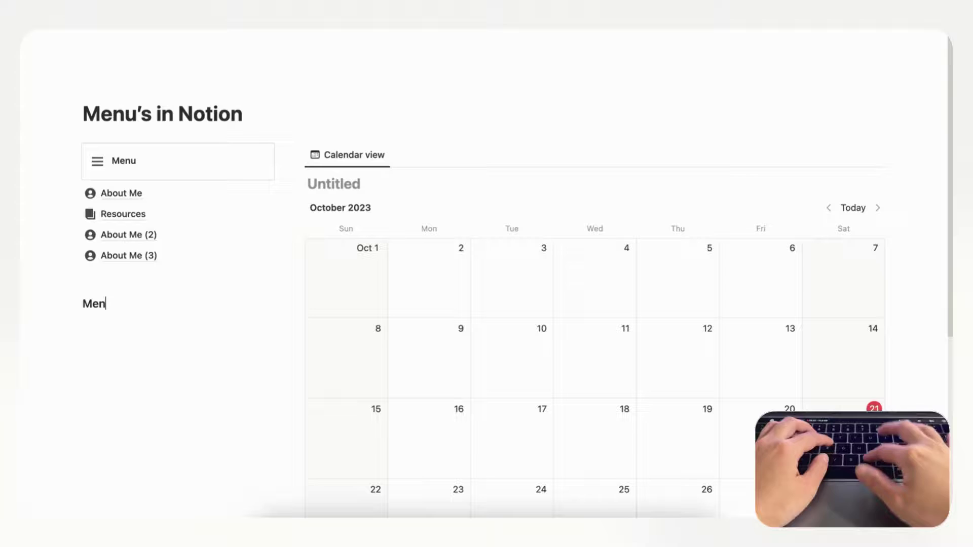
type("u")
key("Return")
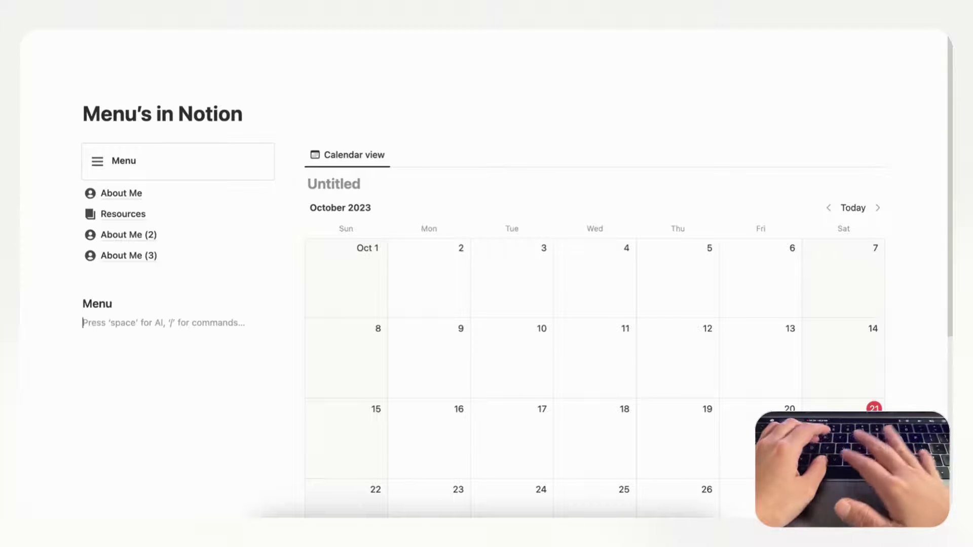
type("/")
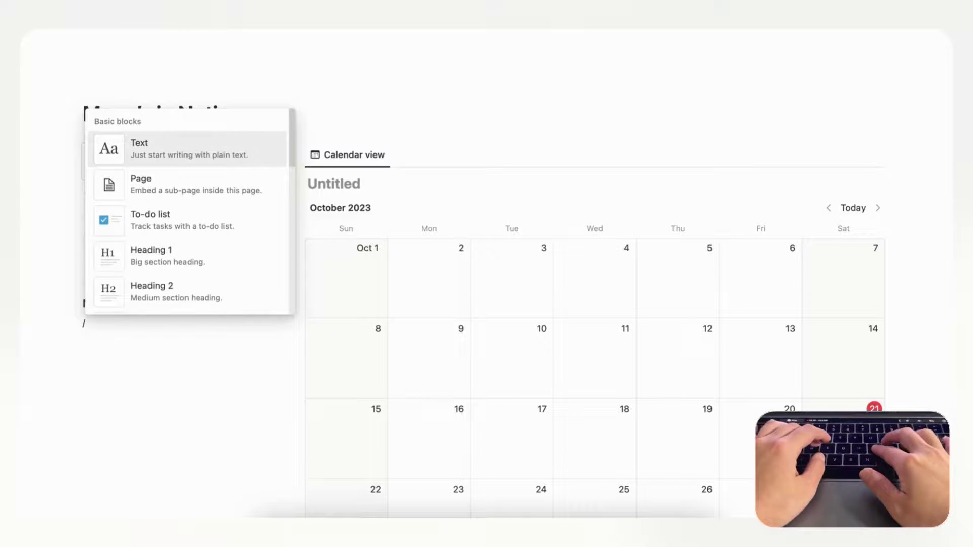
type("divi")
key("Return")
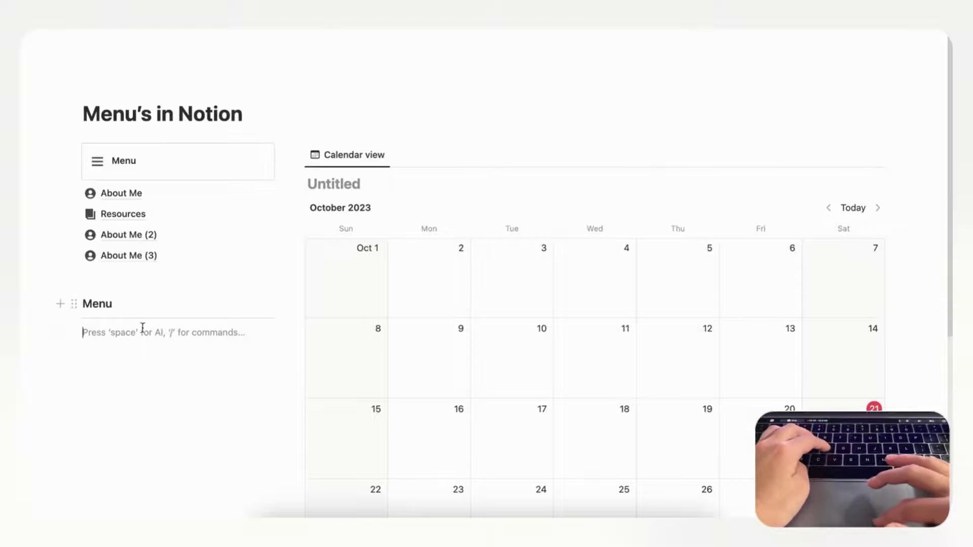
- Copy the first menu's four page links under the new divider
left_click_drag(46, 189, 118, 256)
left_click(107, 330)
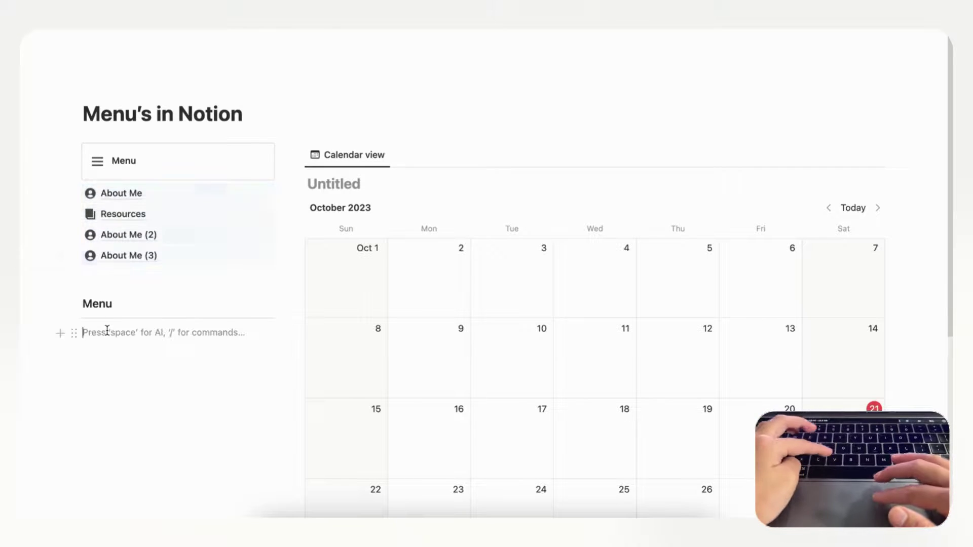
key("super+v")
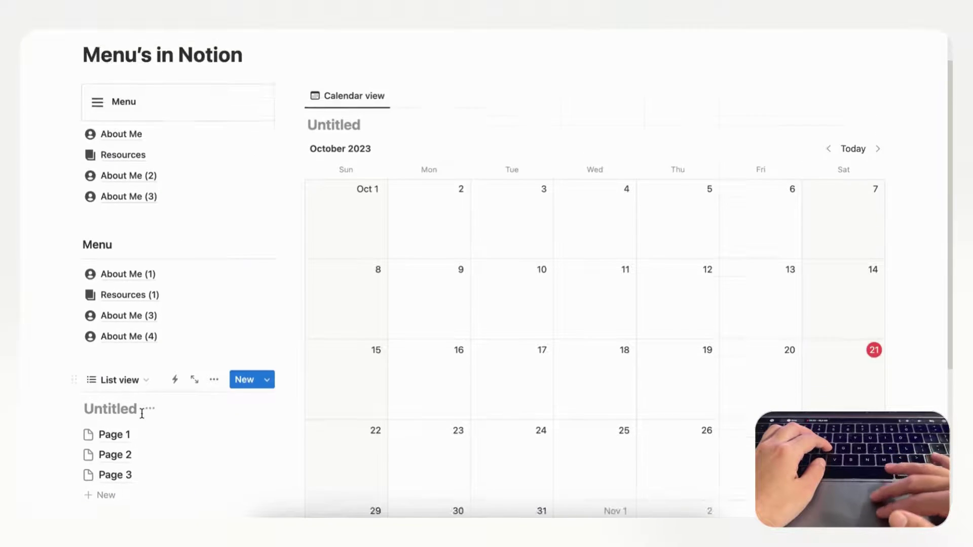
- Title the new list-view database 'Navigation'
type("Navigation")
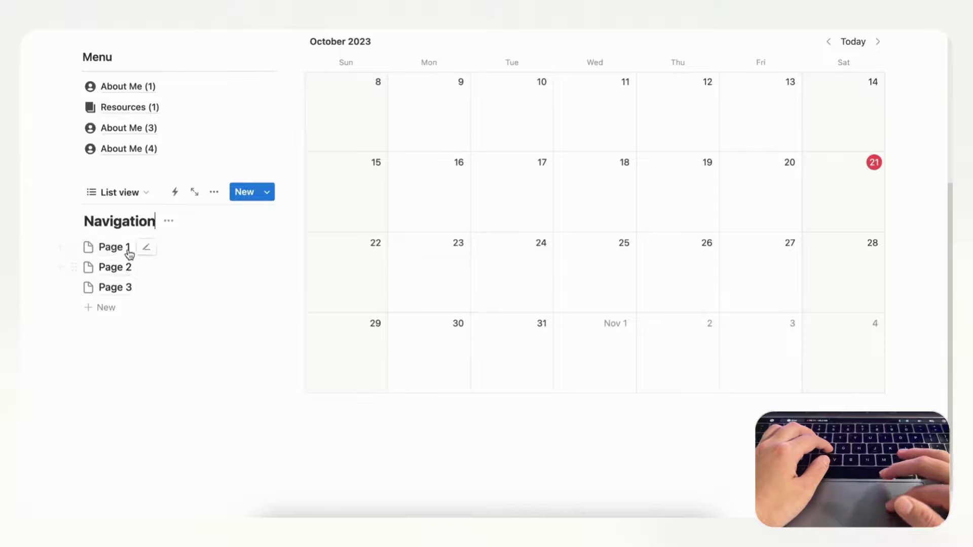
scroll(126, 284, "up", 2)
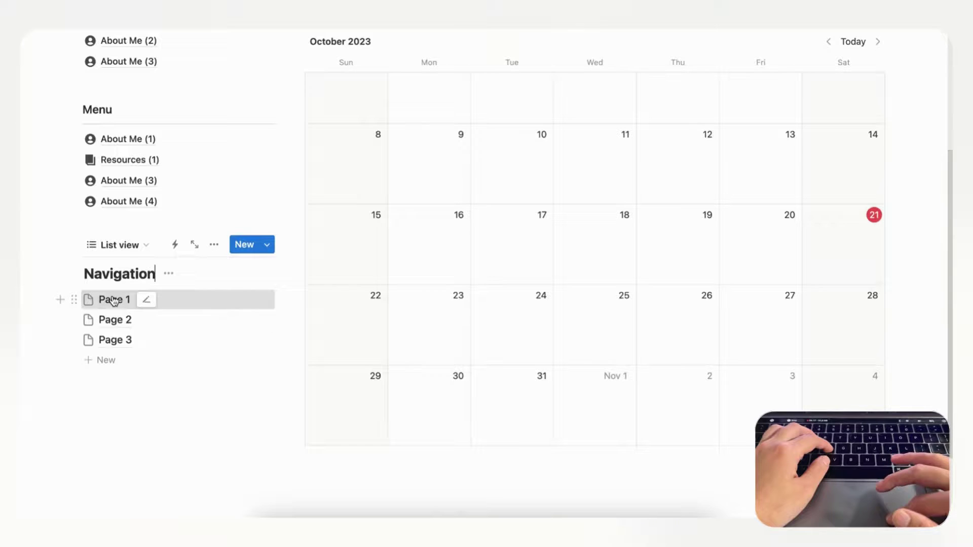
- Delete the Created and Tags properties from Page 1's side peek, then close it
left_click(114, 300)
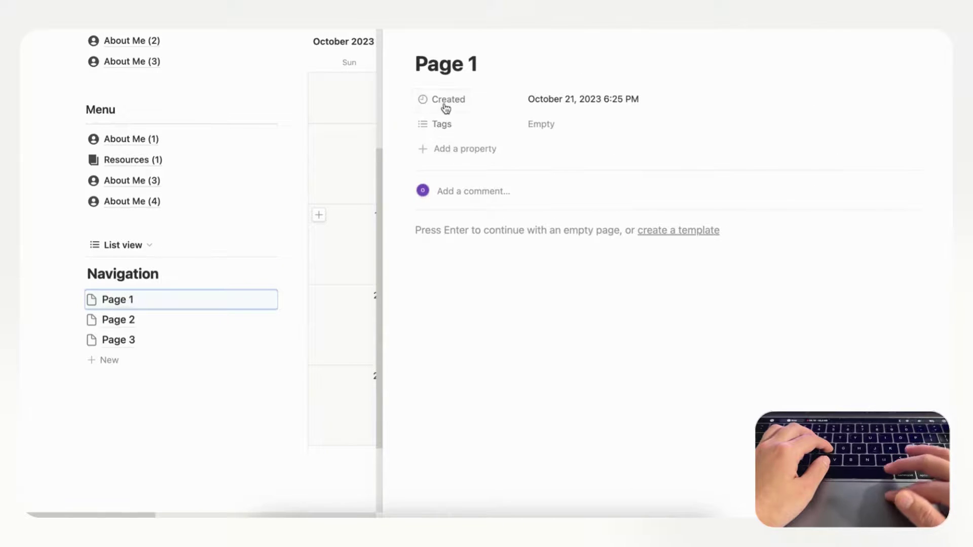
left_click(406, 99)
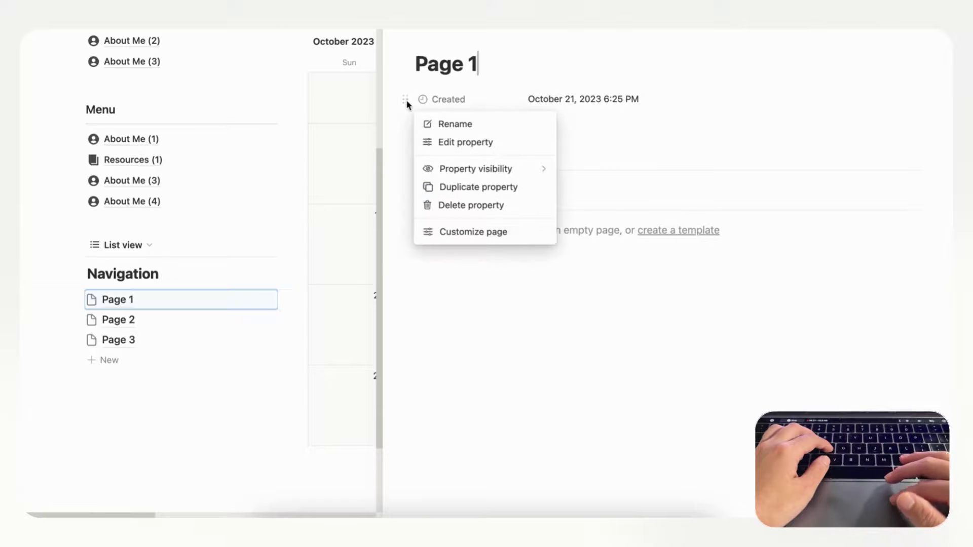
left_click(471, 208)
left_click(475, 267)
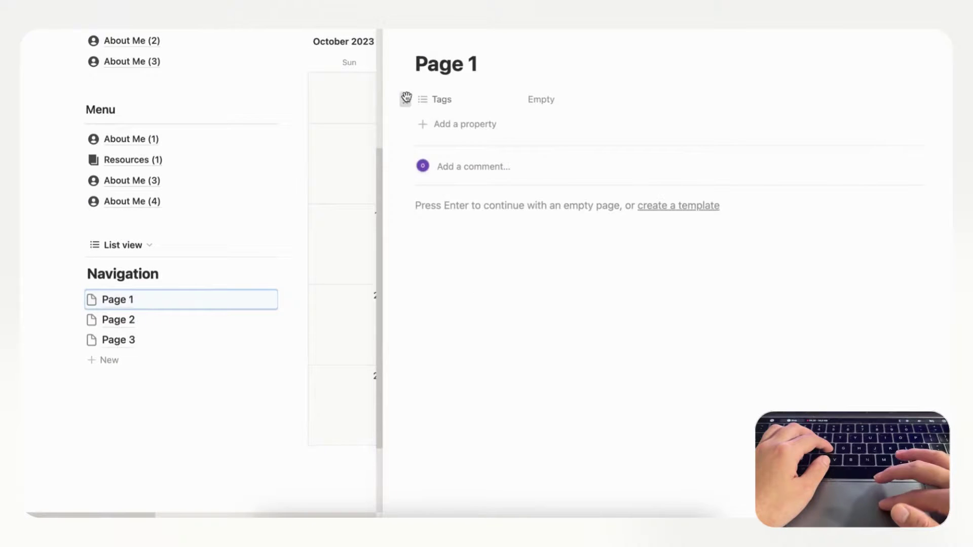
left_click(406, 97)
left_click(476, 205)
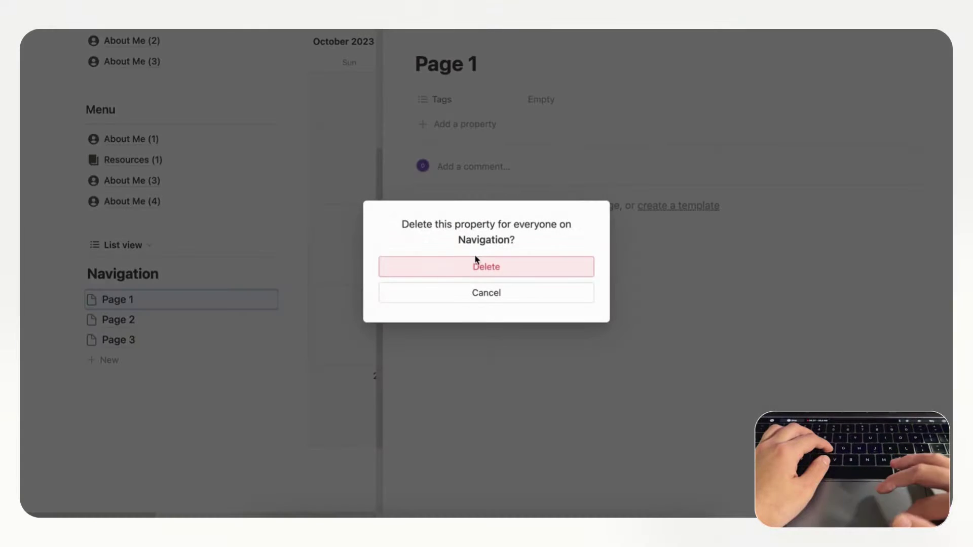
left_click(475, 261)
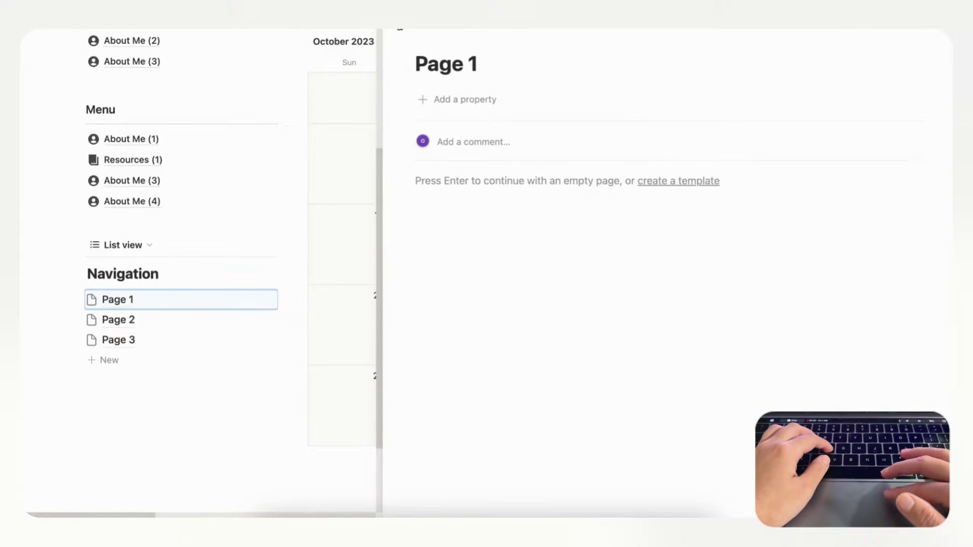
left_click(330, 278)
scroll(203, 355, "up", 3)
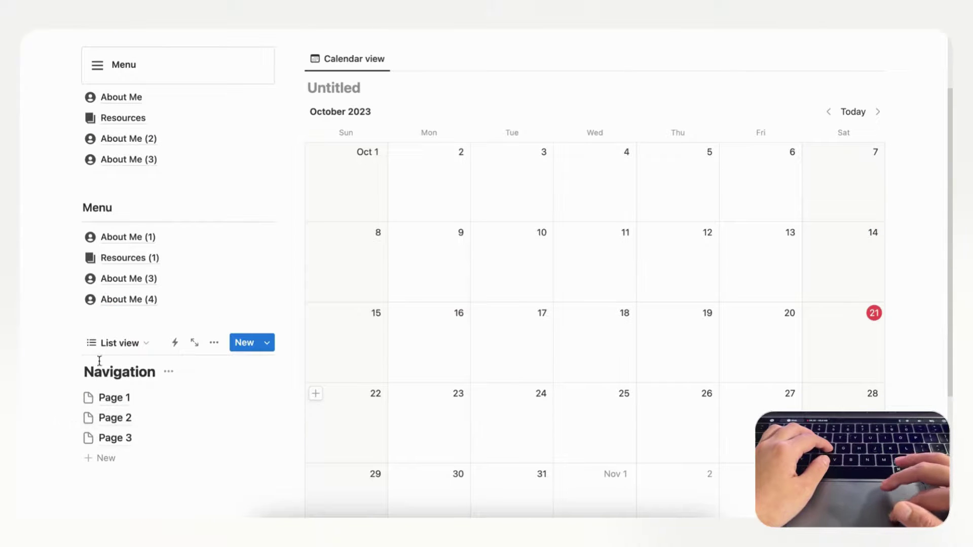
- Turn off 'Show database title' in the list view's layout settings
left_click(213, 342)
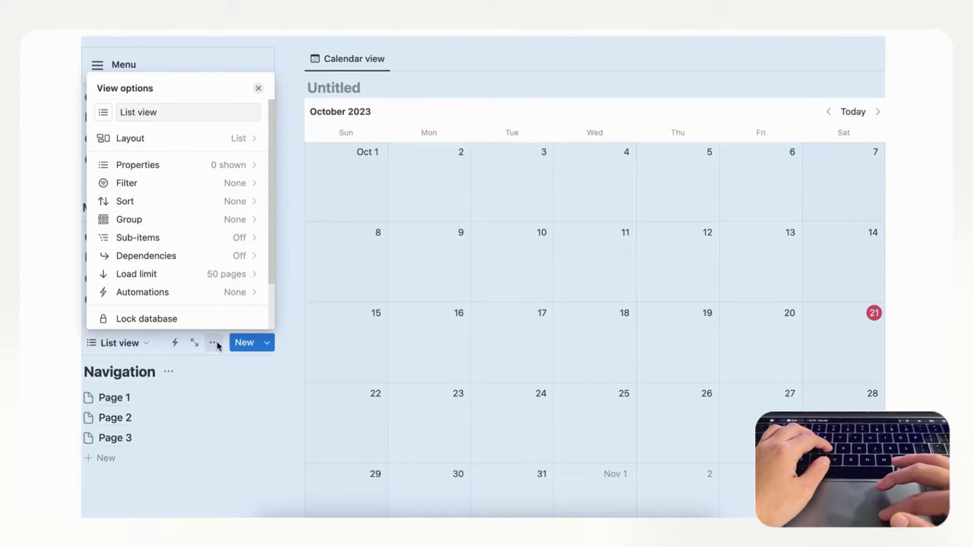
left_click(188, 141)
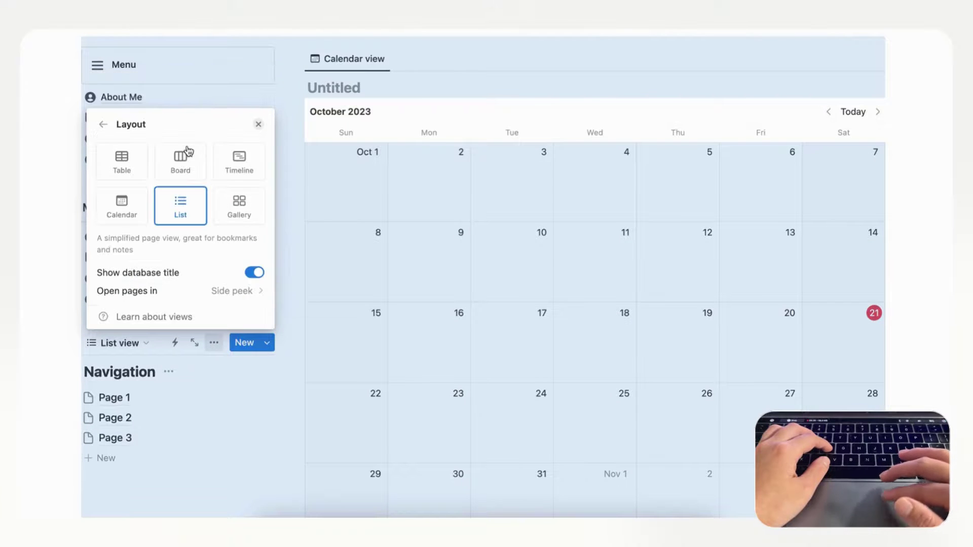
left_click(254, 274)
left_click(258, 124)
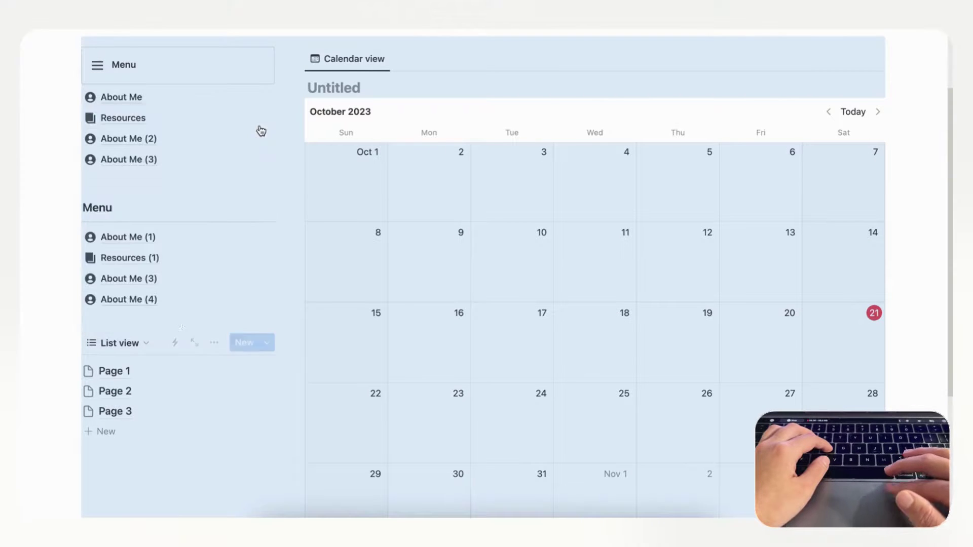
- Rename the List view to 'Navigation'
left_click(130, 345)
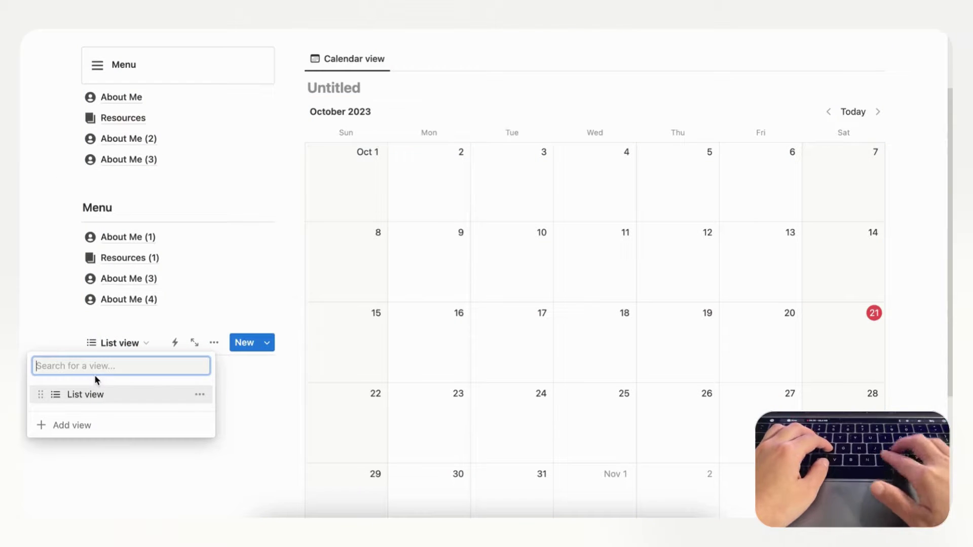
left_click(199, 395)
left_click(190, 268)
type("Navigation")
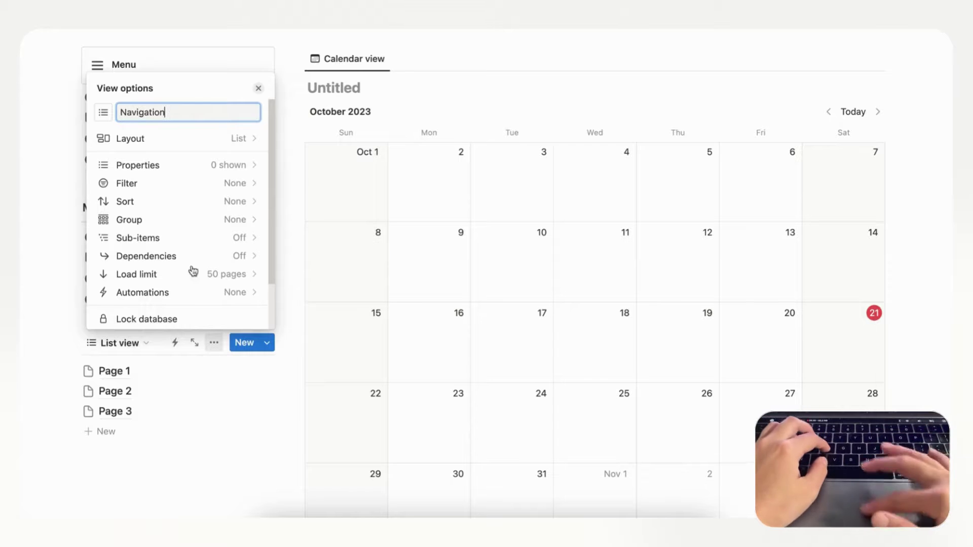
left_click(258, 88)
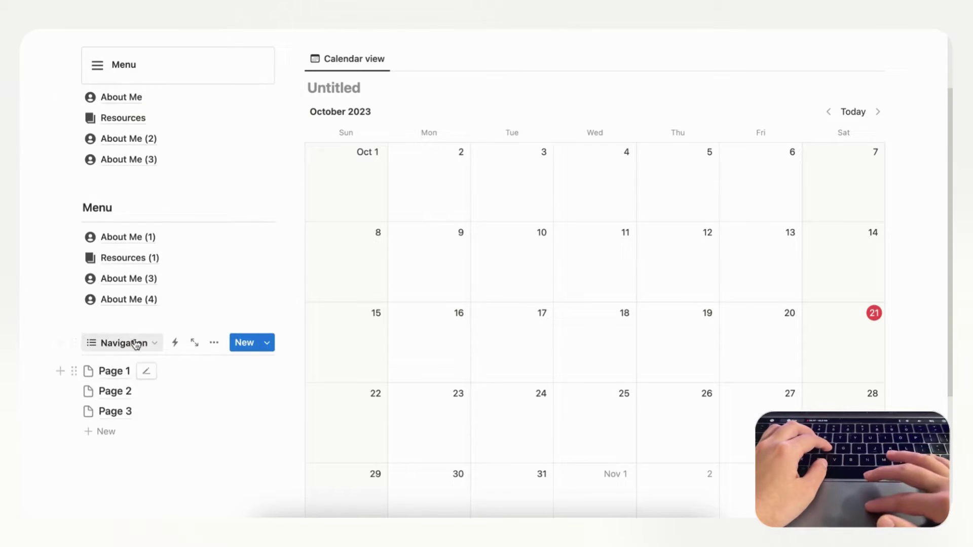
scroll(129, 352, "down", 4)
- Retitle Page 1 as 'About Me' with a user-circle icon, then close the side preview
left_click(112, 267)
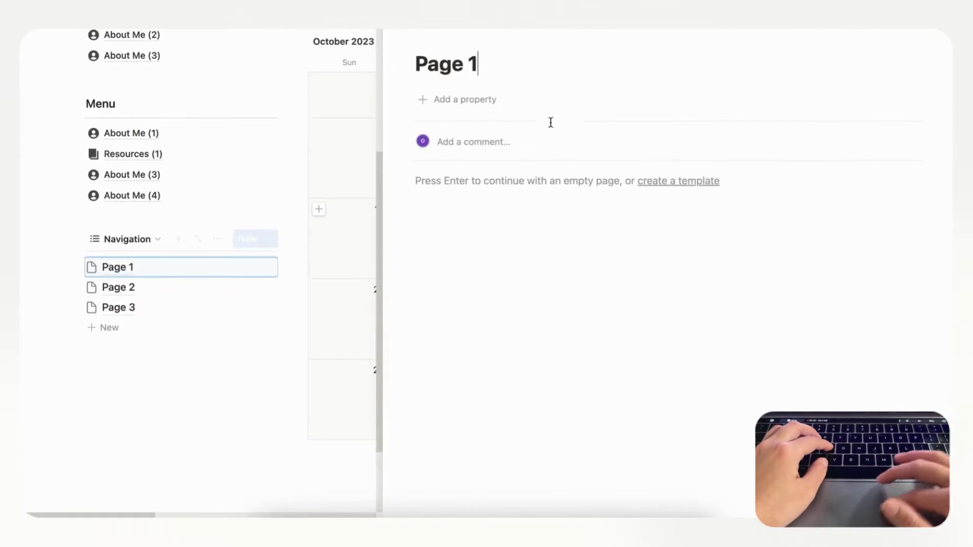
triple_click(480, 66)
type("About M")
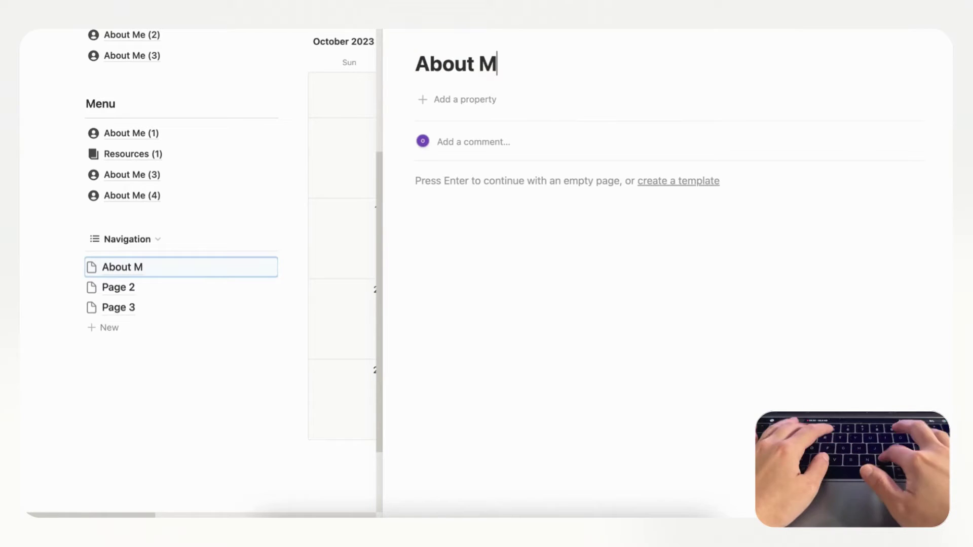
type("e")
left_click(442, 41)
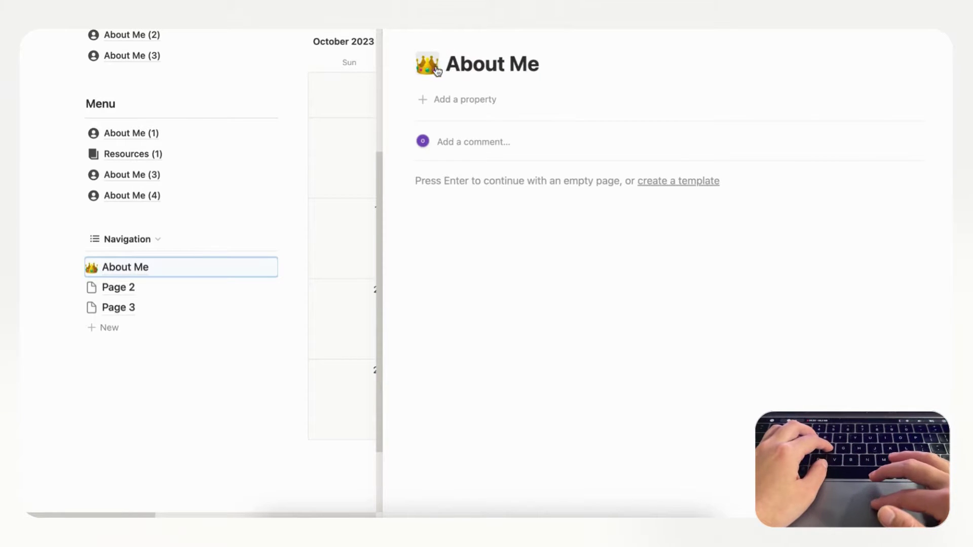
left_click(437, 71)
left_click(355, 96)
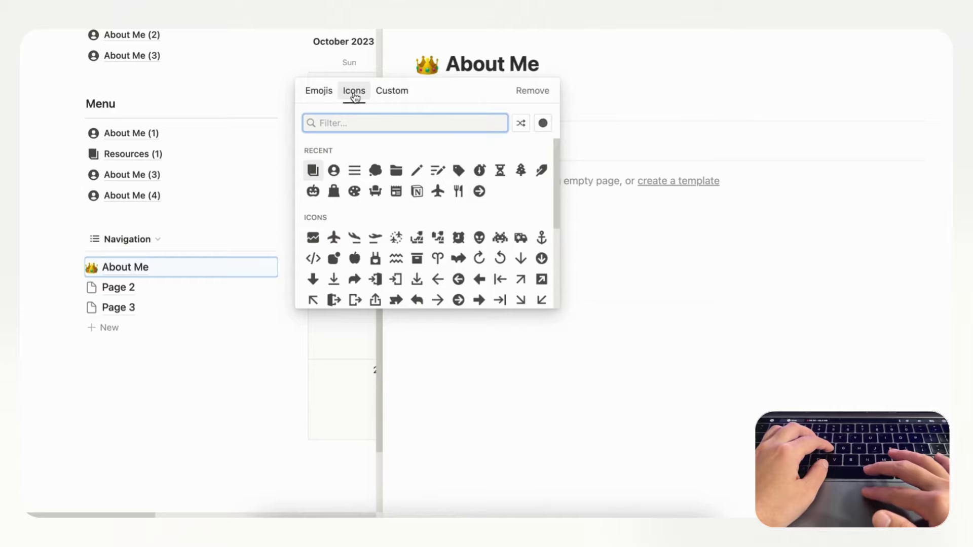
left_click(333, 170)
left_click(352, 218)
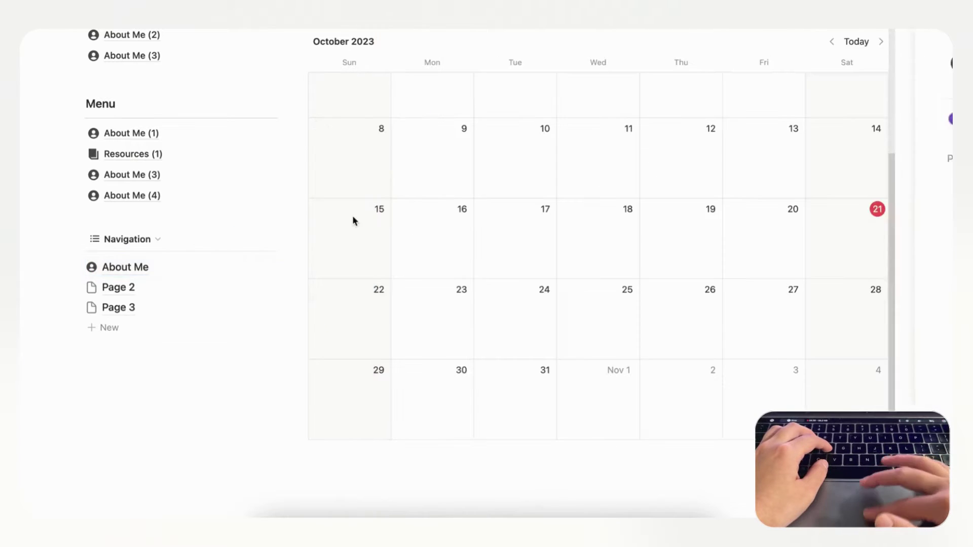